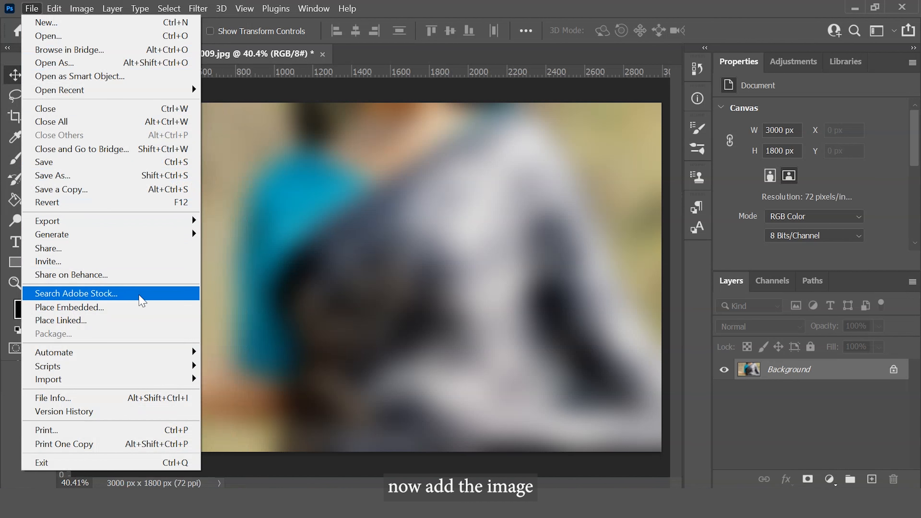
click(145, 307)
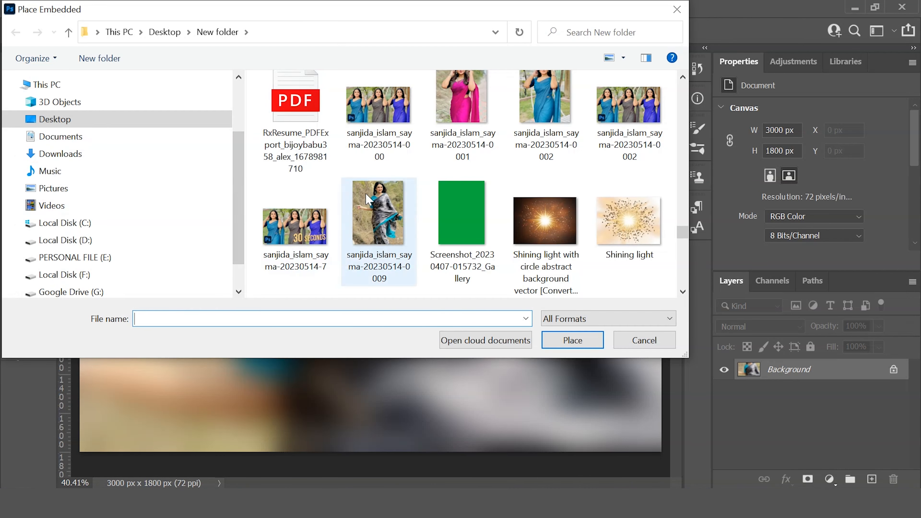
click(374, 195)
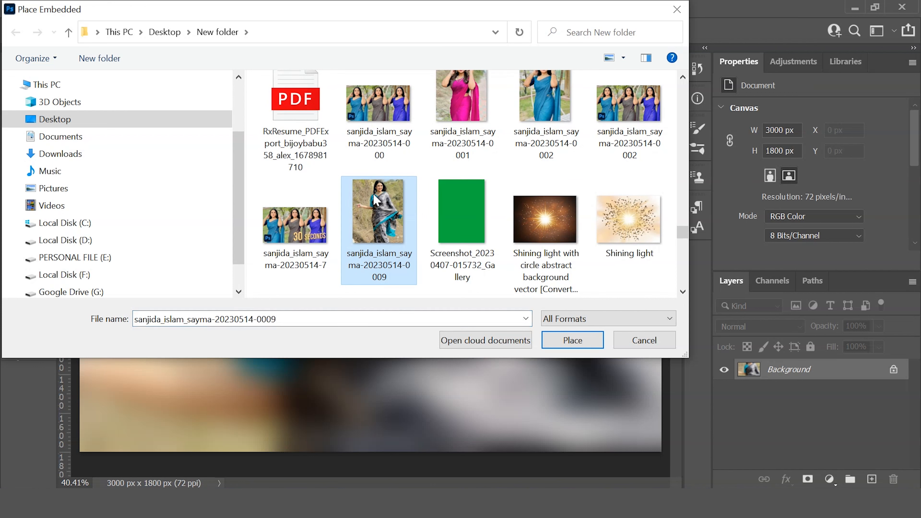
click(584, 346)
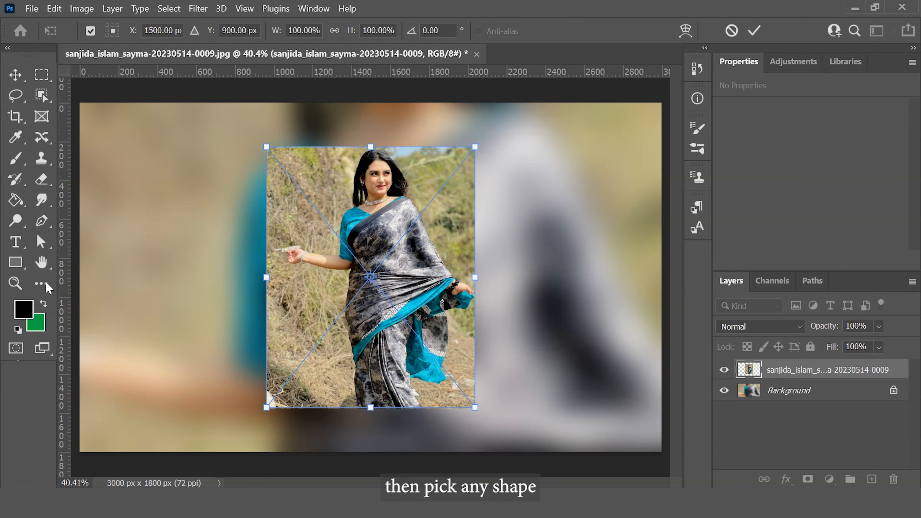
key(Return)
Draw a rectangular path about 527 by 675 px around the woman's head and upper body, starting at the photo's upper edge.
click(15, 264)
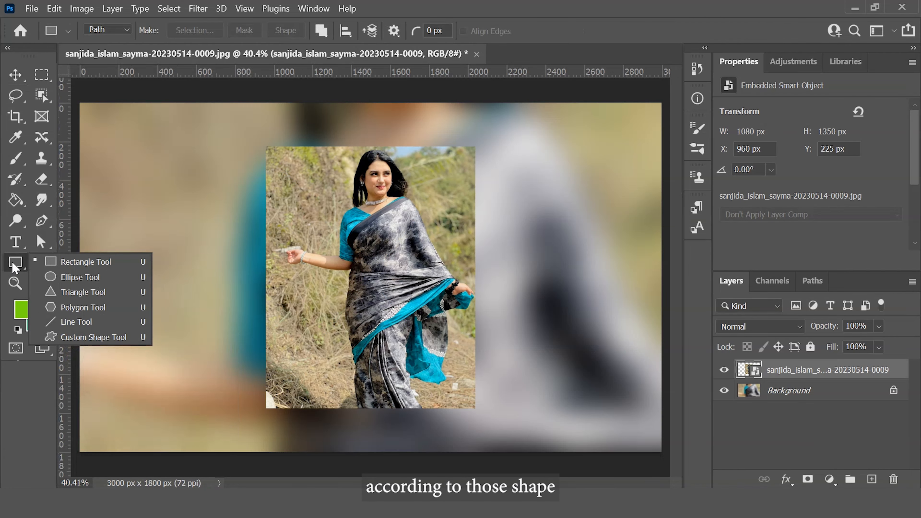
click(87, 262)
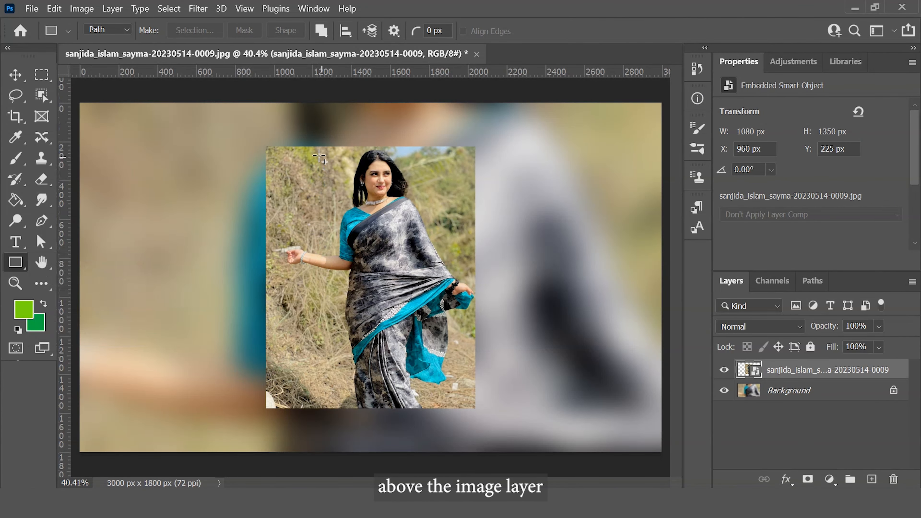
drag(315, 148, 444, 286)
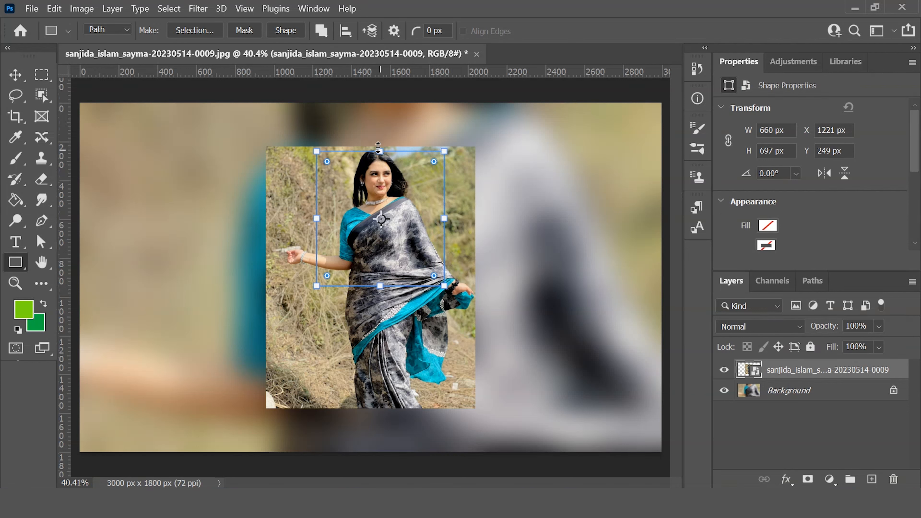
drag(378, 148, 378, 144)
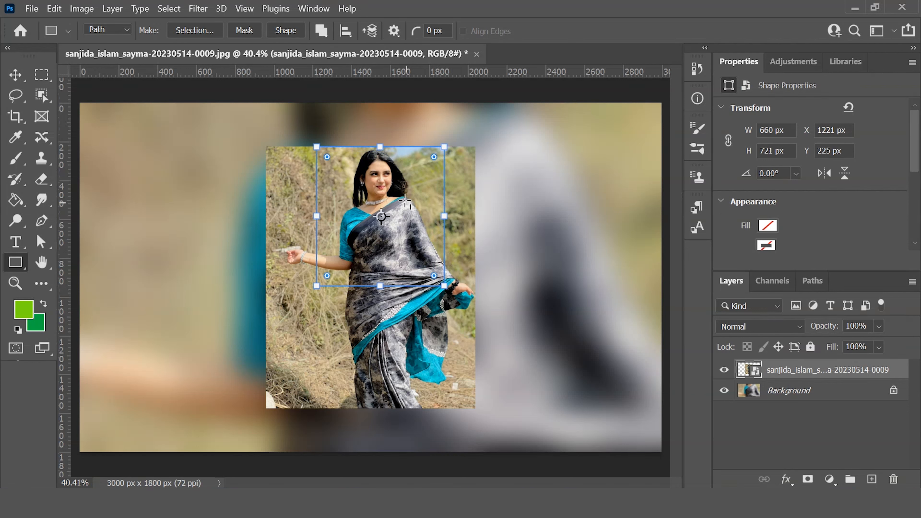
drag(315, 217, 328, 216)
drag(444, 215, 430, 216)
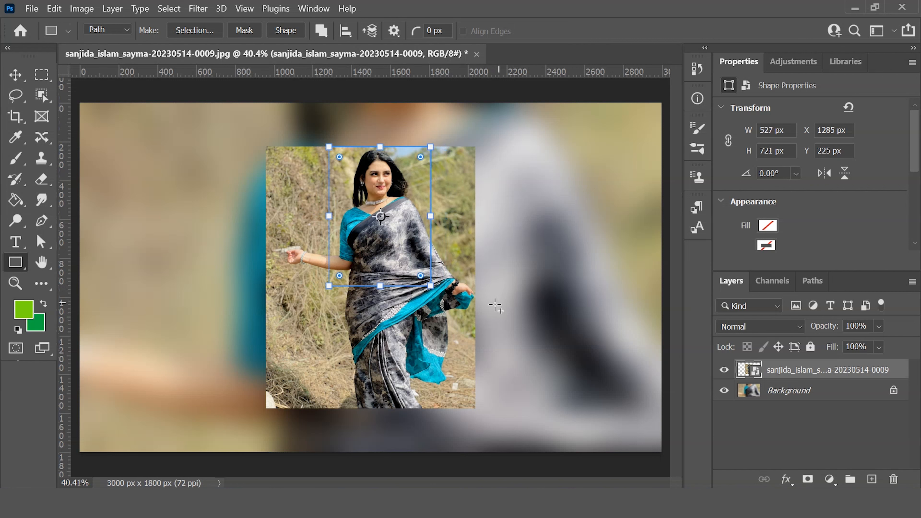
drag(376, 281, 378, 277)
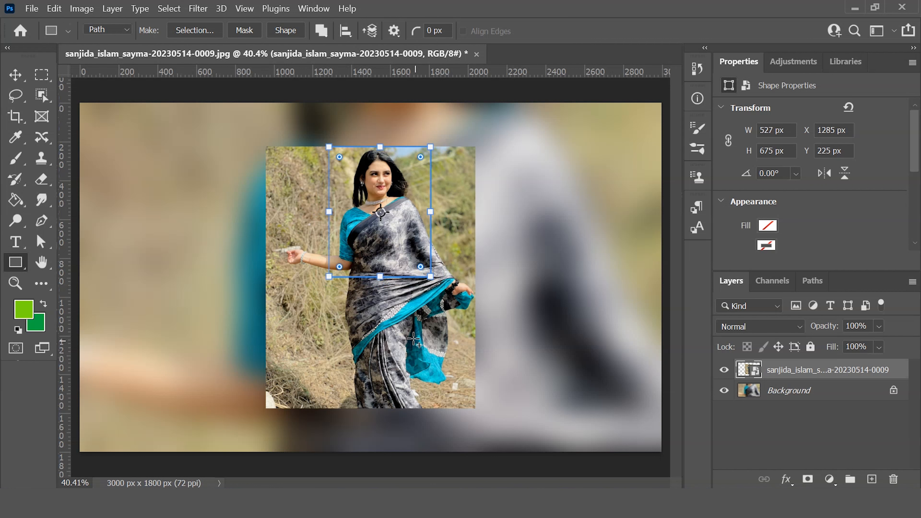
Set the foreground color to black, 000000.
click(27, 310)
drag(39, 273, 0, 350)
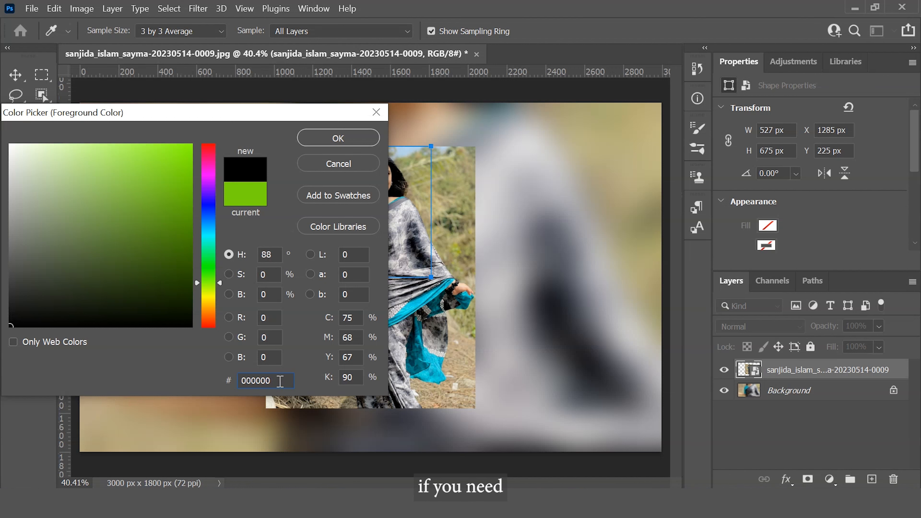
drag(276, 382, 237, 384)
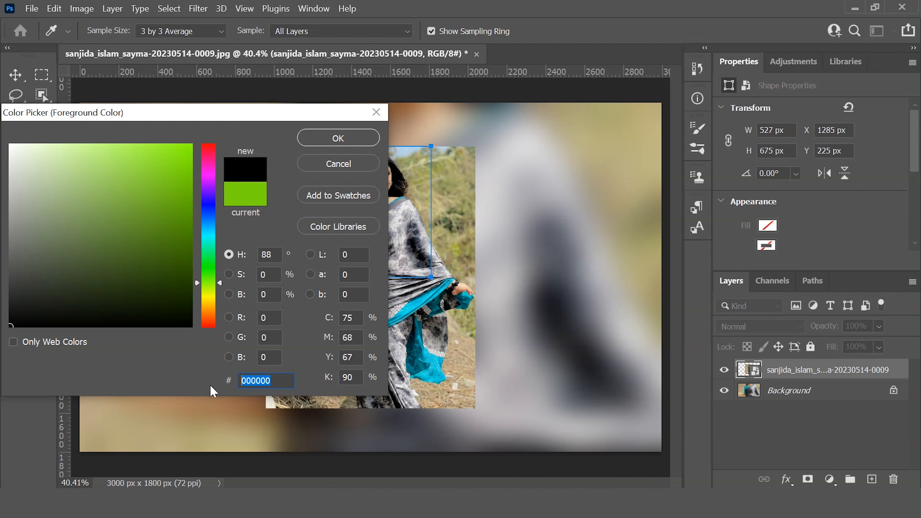
click(364, 143)
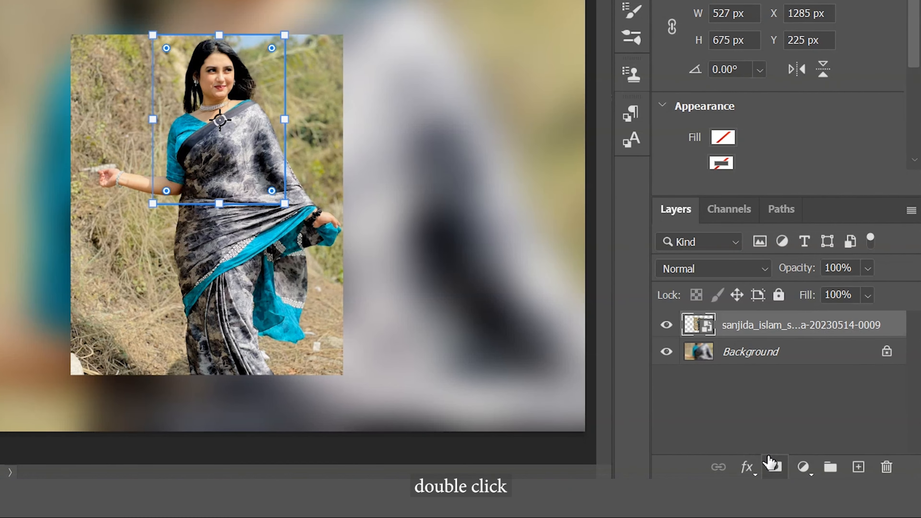
Crop the photo layer to the rectangular path with a layer mask plus vector mask, and convert the layer to a smart object.
click(776, 466)
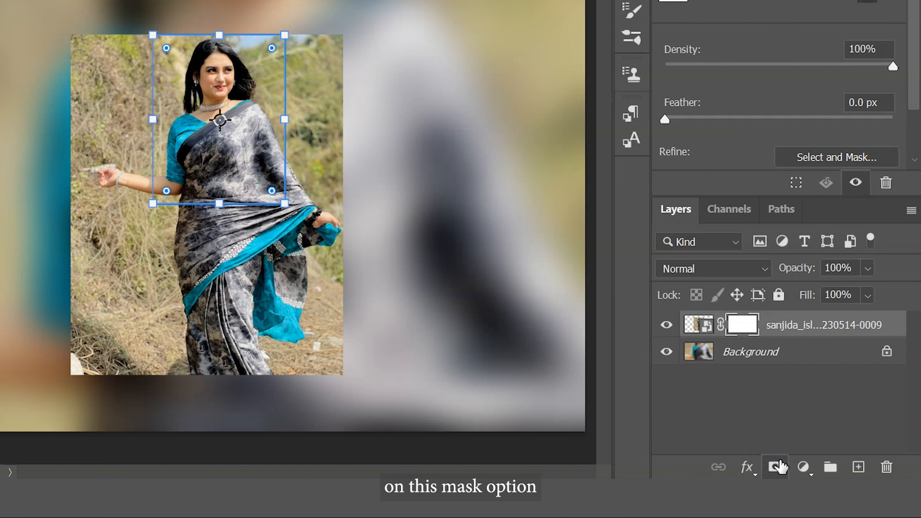
click(776, 467)
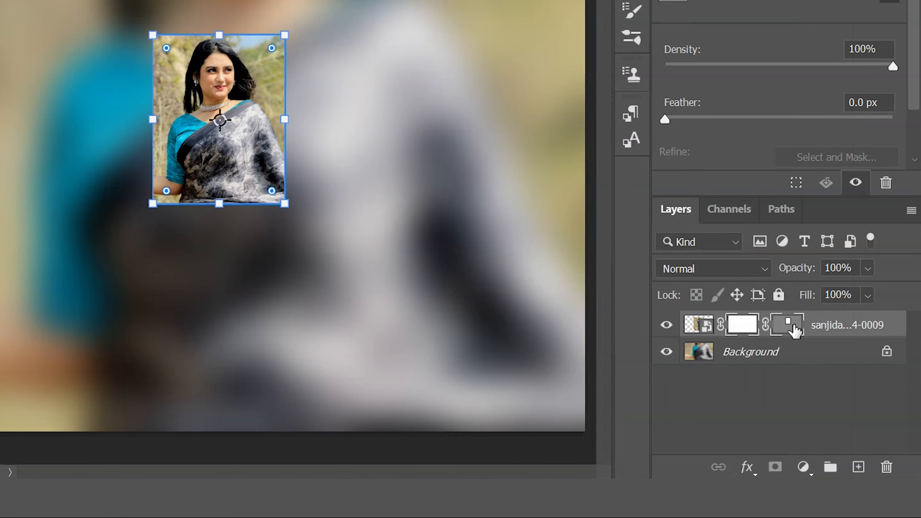
right_click(825, 329)
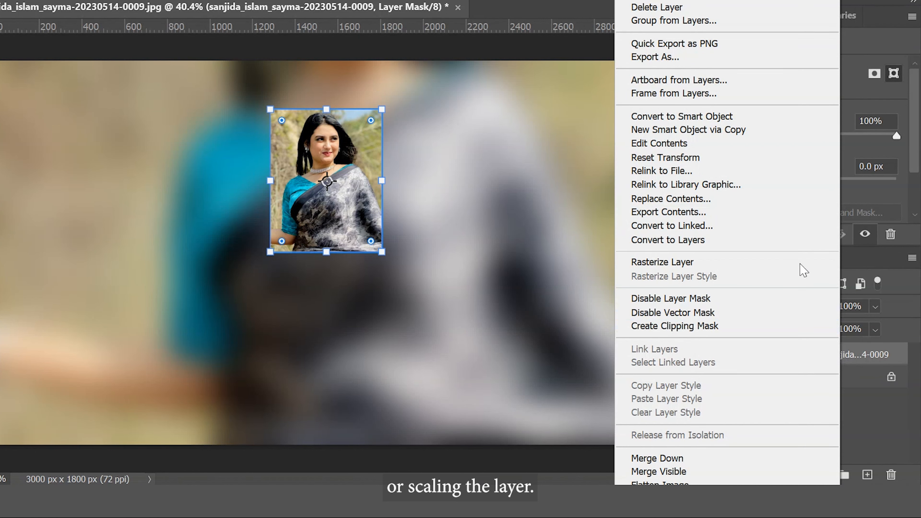
click(785, 116)
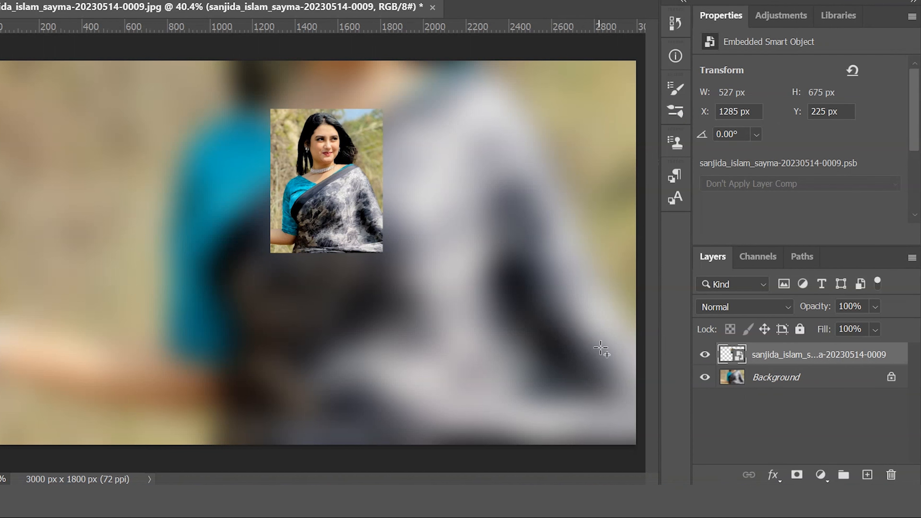
Add a 6 px stroke in light grey e5e5e5 to the cropped photo layer.
click(774, 475)
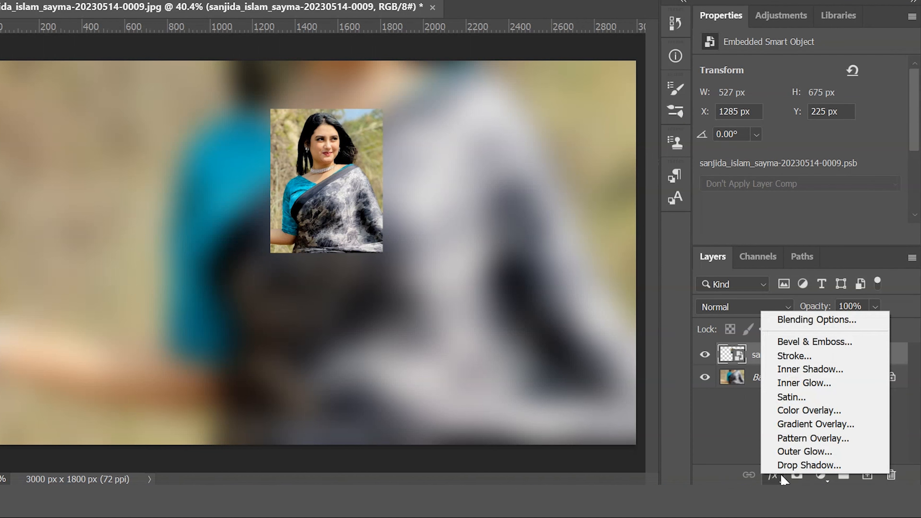
click(828, 356)
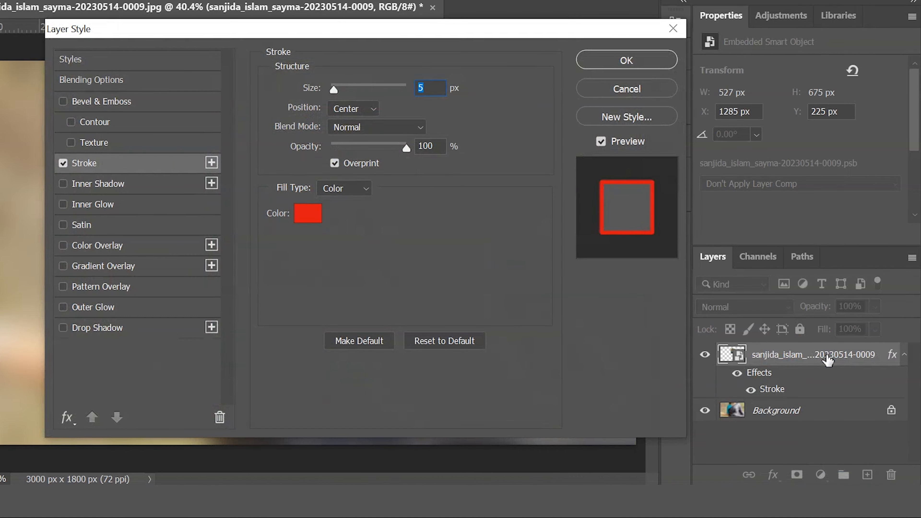
click(307, 213)
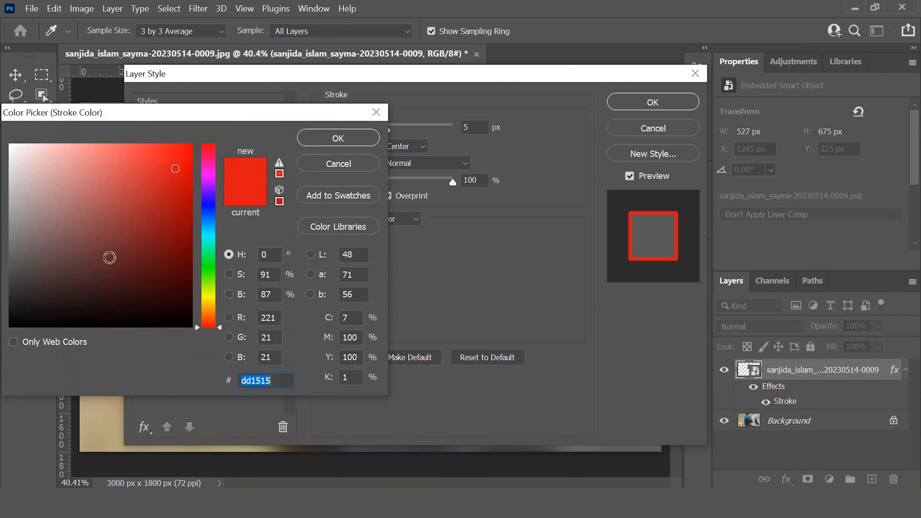
mouse_move(110, 257)
mouse_down()
mouse_move(17, 239)
mouse_move(4, 160)
mouse_up()
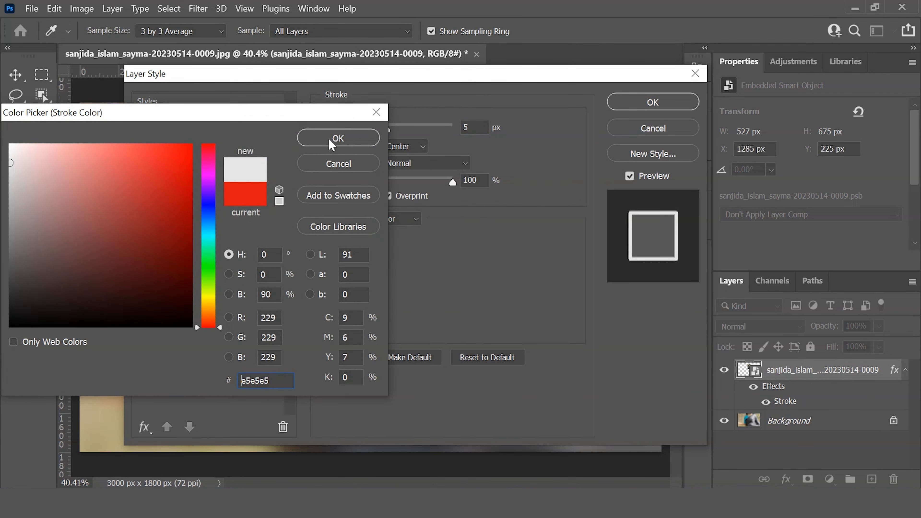
click(338, 138)
drag(391, 132, 389, 131)
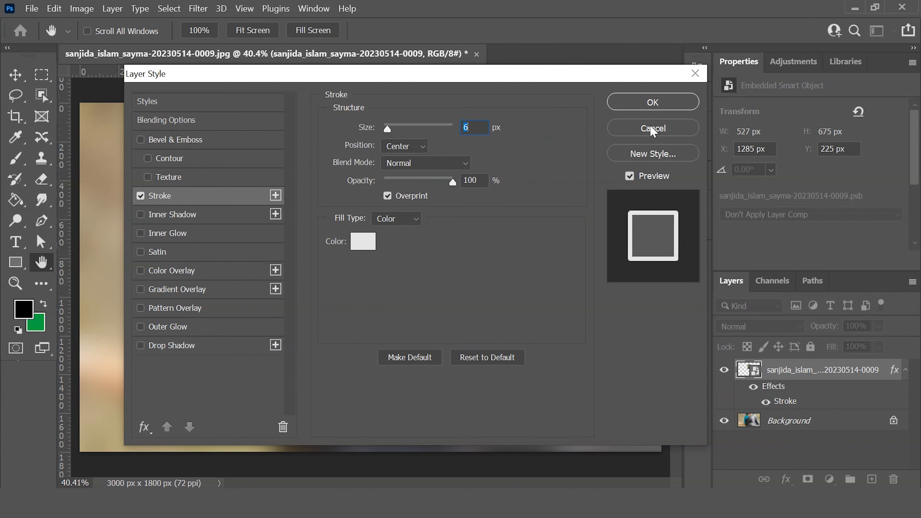
click(675, 106)
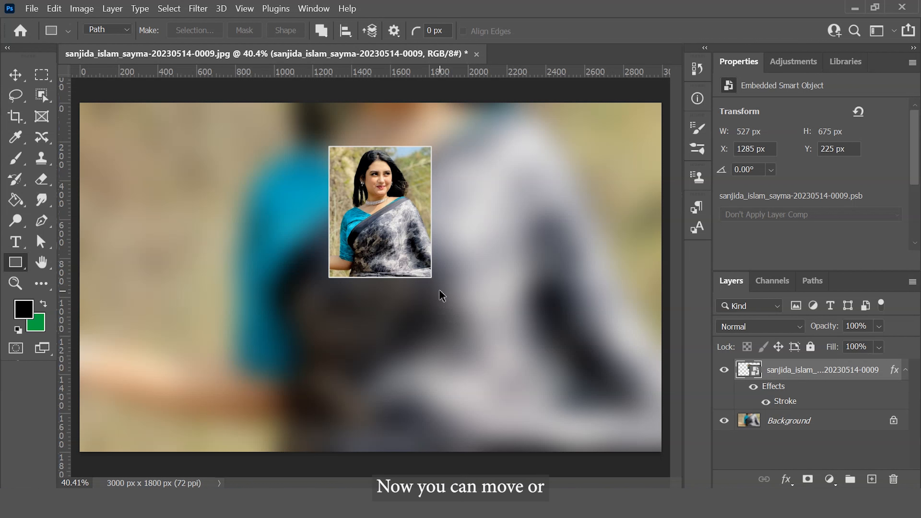
Scale the cropped photo to about 140% and move it near the canvas's left edge, at about X 68 px, Y 351 px.
key(ctrl+t)
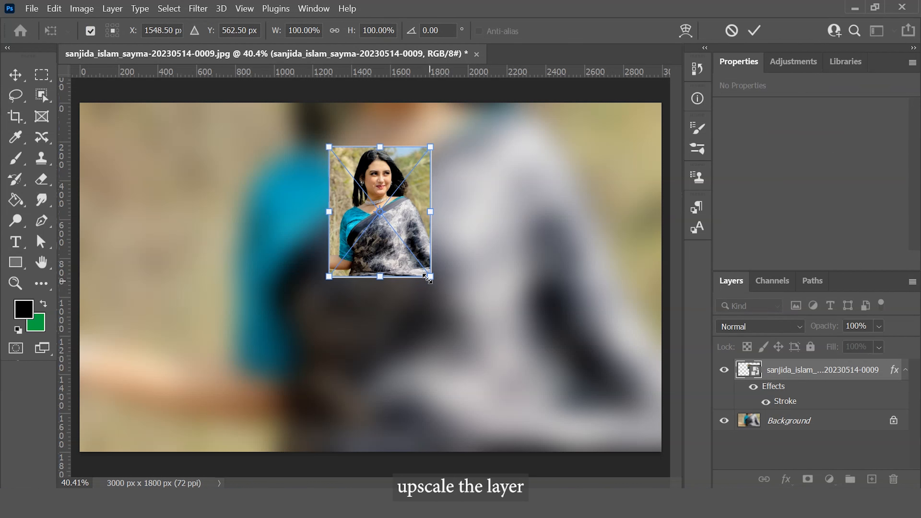
drag(429, 277, 471, 329)
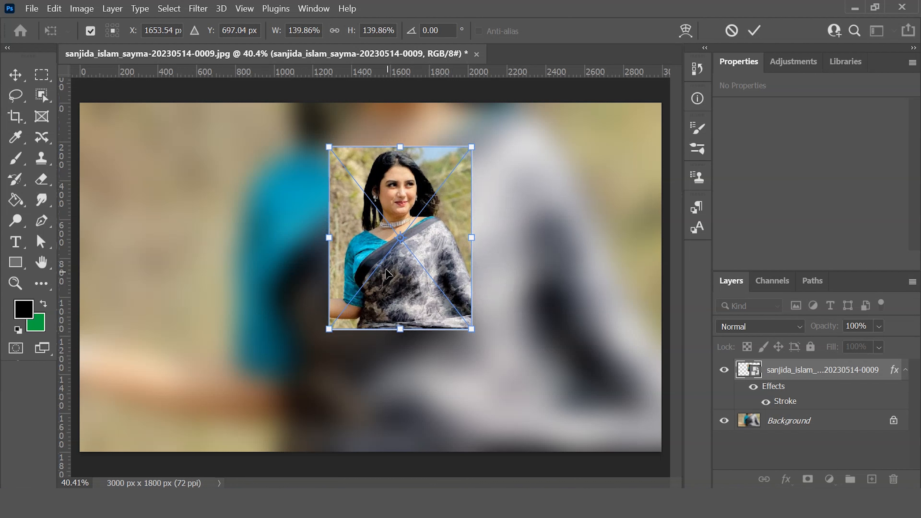
drag(374, 239, 139, 264)
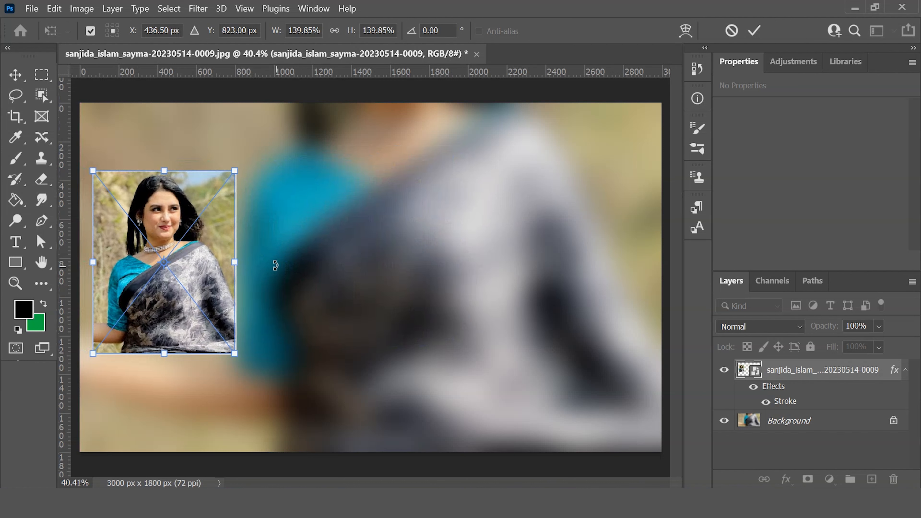
key(Return)
key(u)
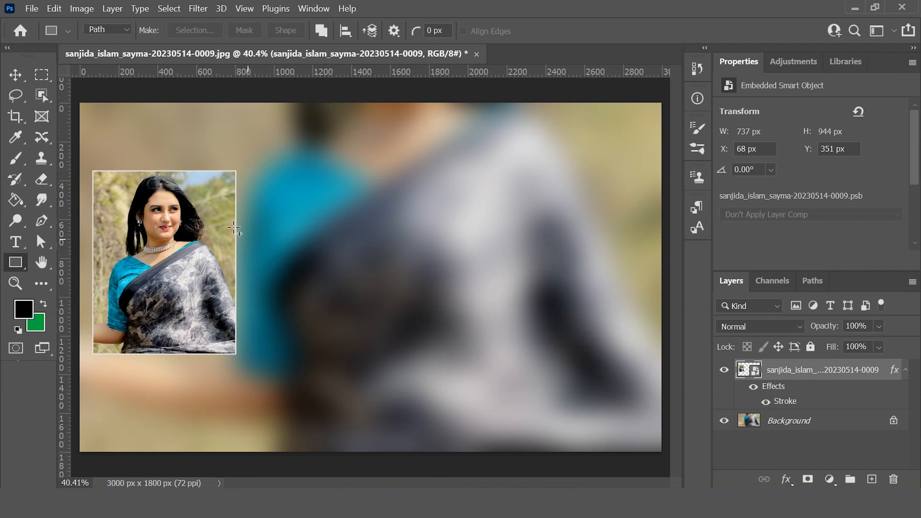
click(36, 10)
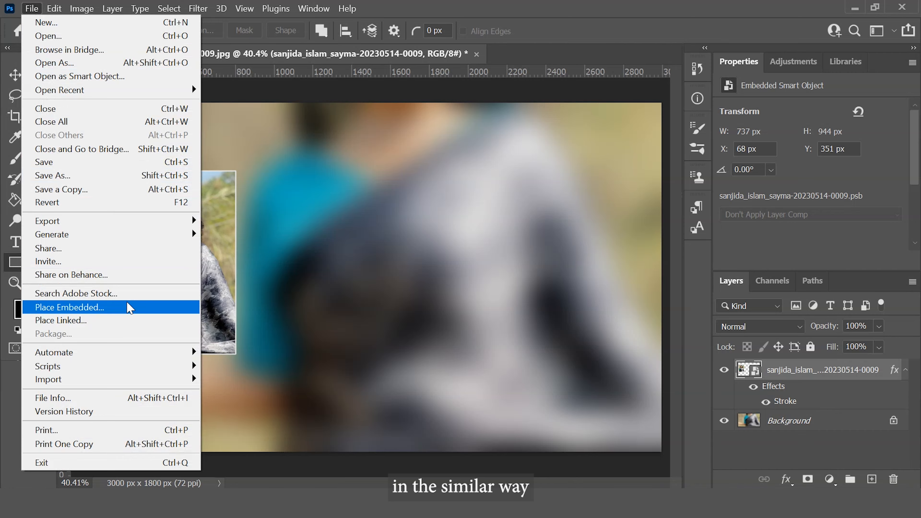
click(127, 307)
click(477, 187)
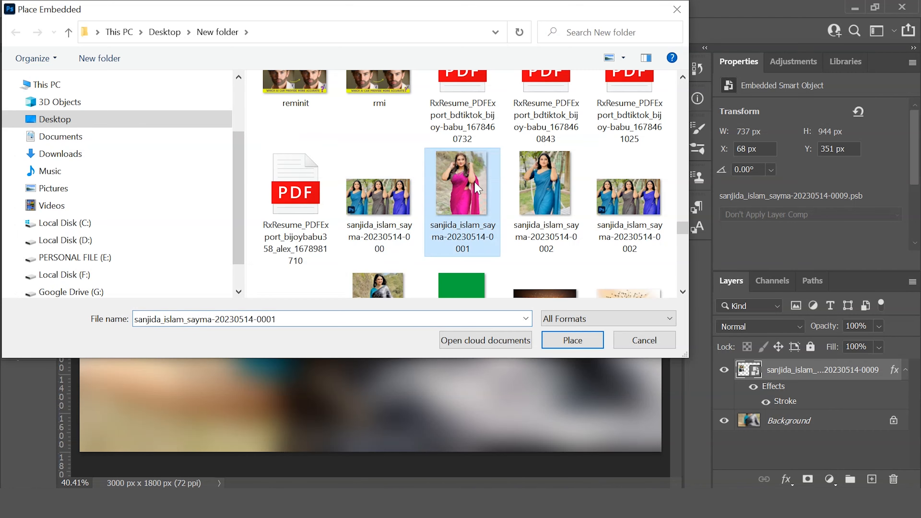
click(573, 341)
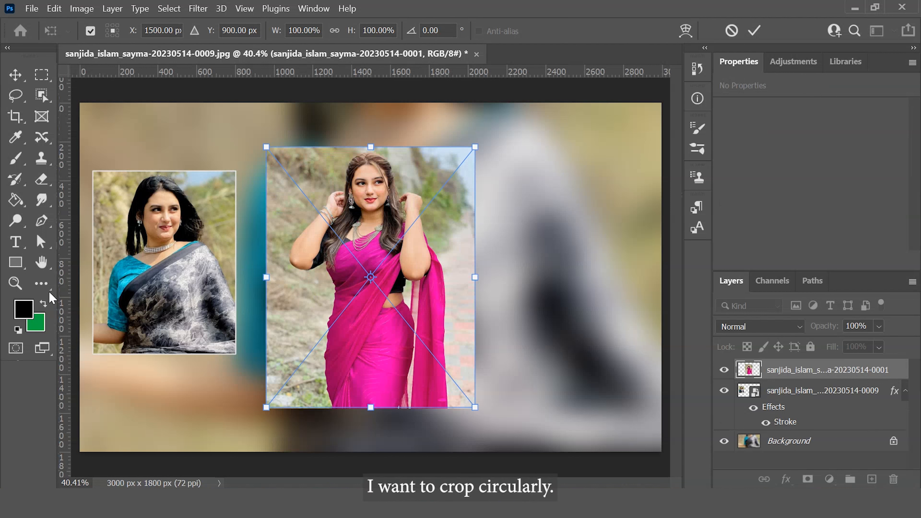
Draw a circular path about 774 px in diameter around the head and upper body in the pink saree photo.
right_click(17, 264)
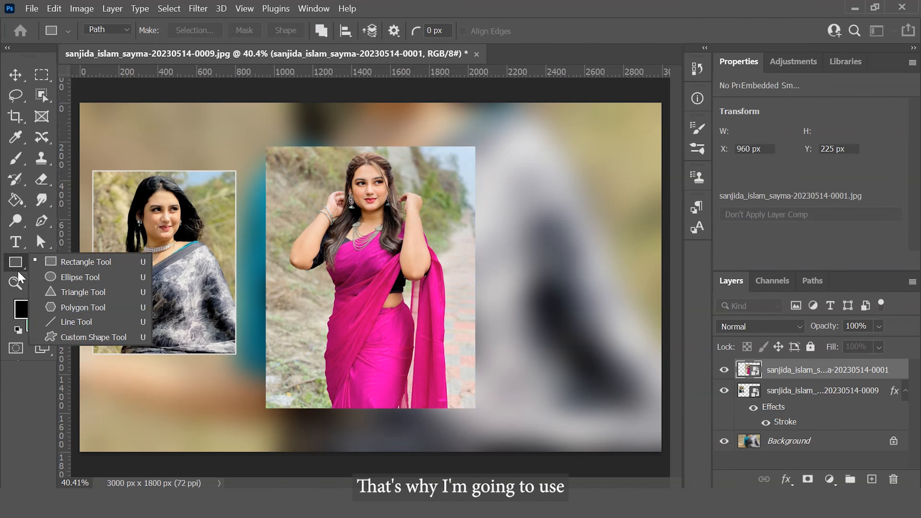
click(79, 282)
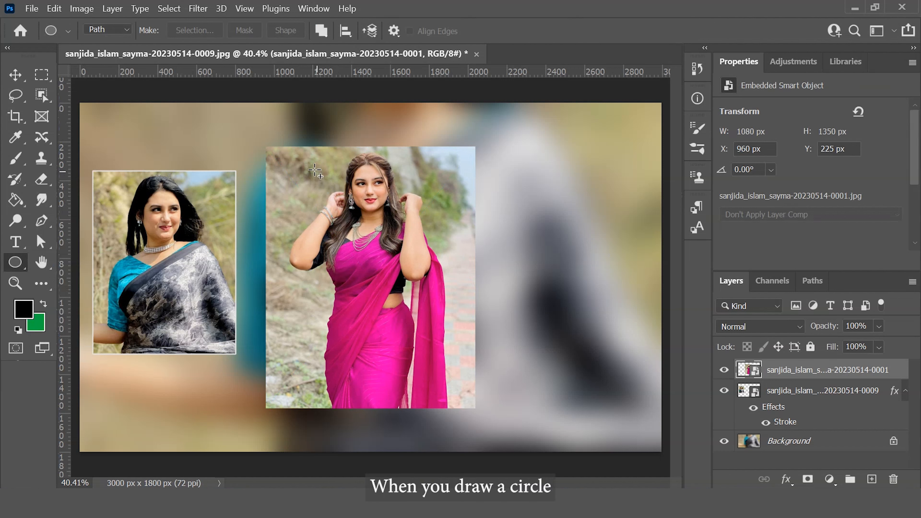
drag(314, 171, 461, 354)
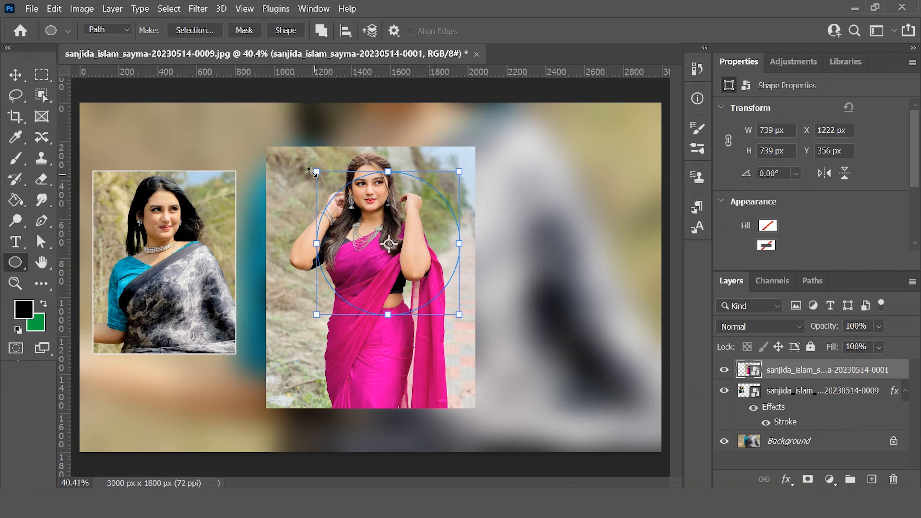
drag(314, 170, 292, 147)
drag(457, 312, 441, 296)
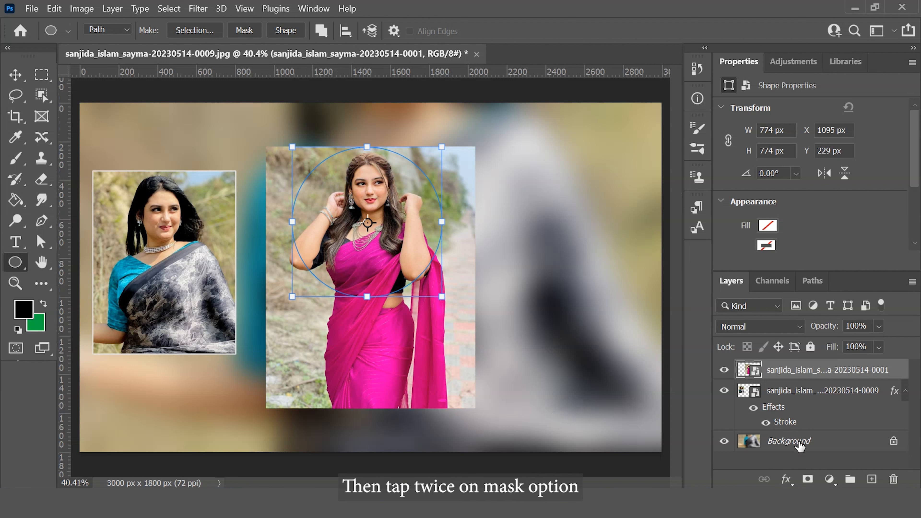
Crop the pink saree photo to the circular path with a vector mask and convert the layer to a smart object.
click(809, 479)
click(809, 479)
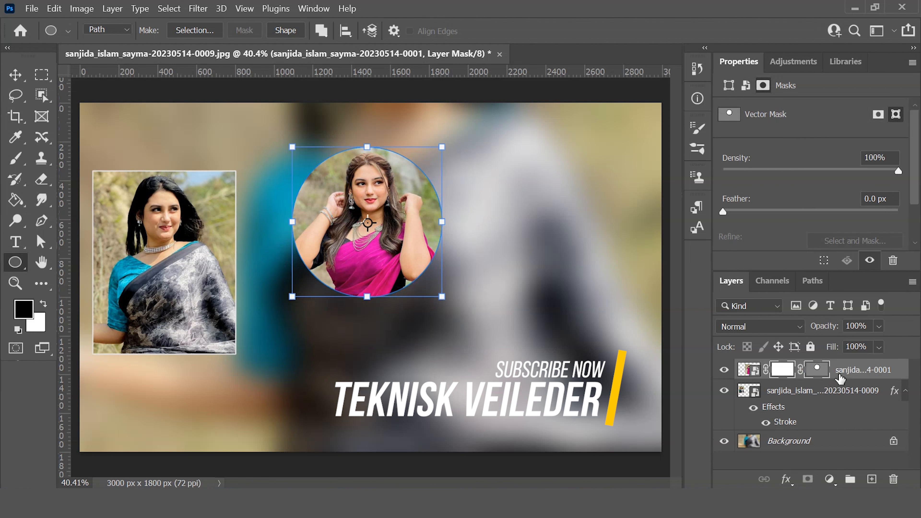
right_click(853, 372)
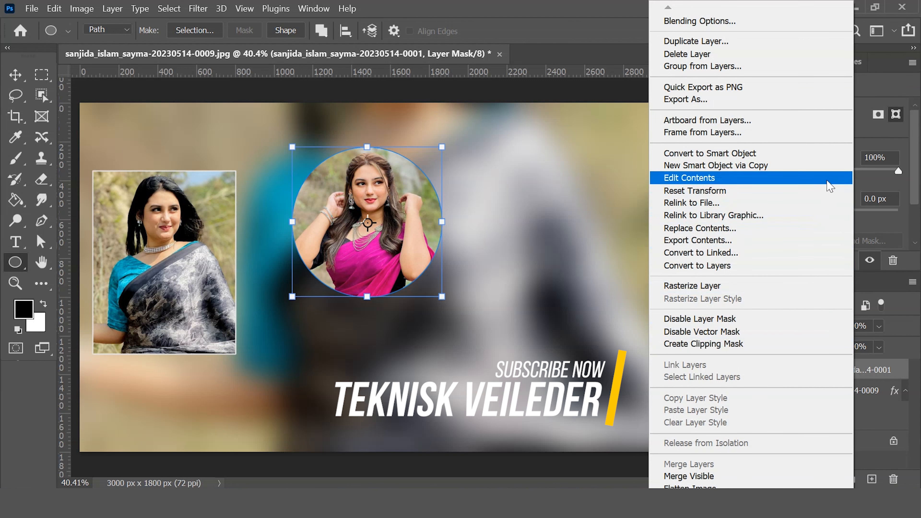
click(833, 156)
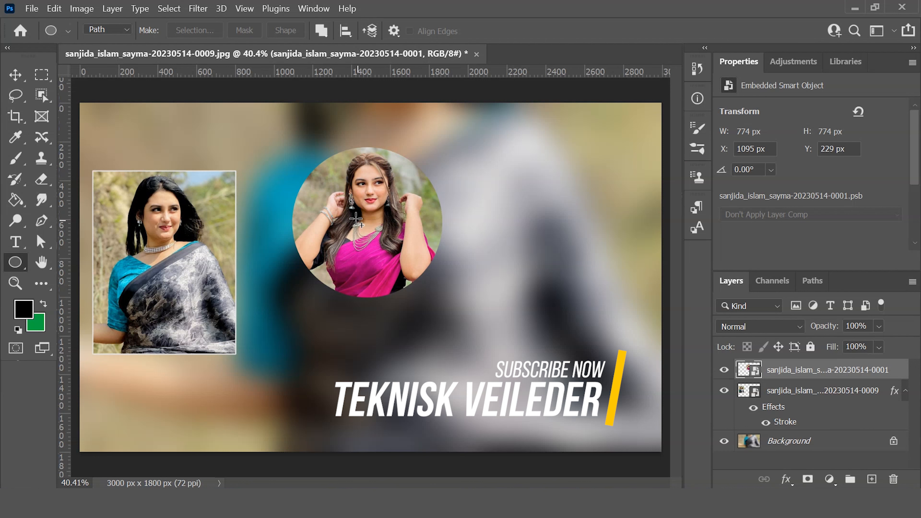
Scale the circular photo to about 128% and centre it horizontally on the canvas, at about X 1006 px, Y 351 px.
click(15, 75)
drag(368, 211, 372, 250)
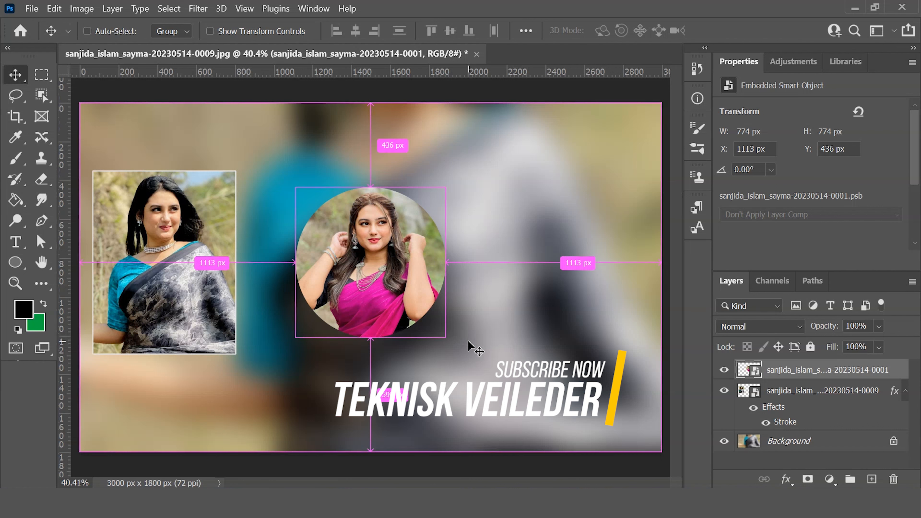
key(ctrl+t)
drag(440, 330, 481, 372)
drag(365, 290, 345, 275)
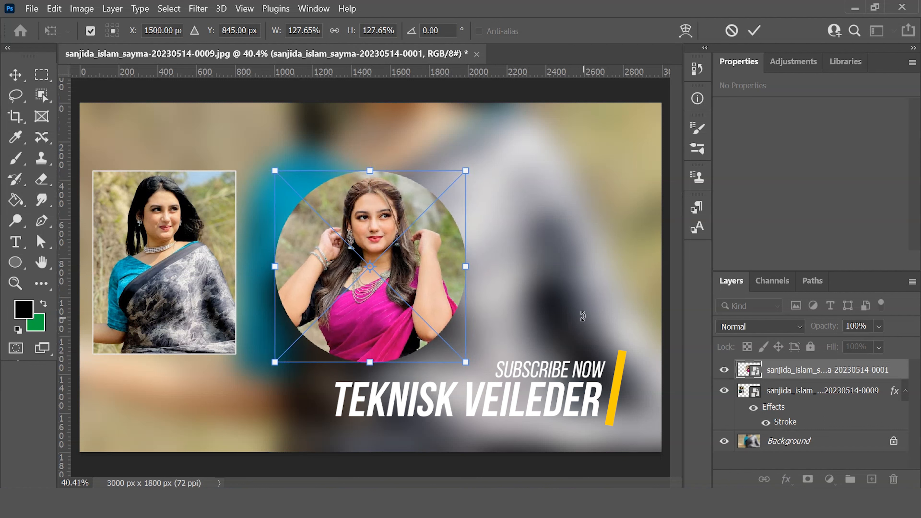
click(751, 31)
Add a 13 px white centred stroke to the circular photo layer.
click(786, 479)
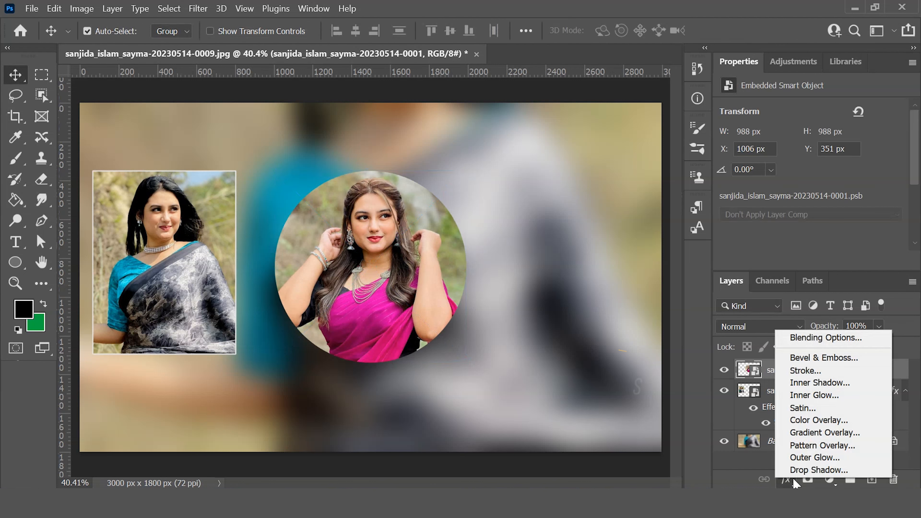
click(827, 373)
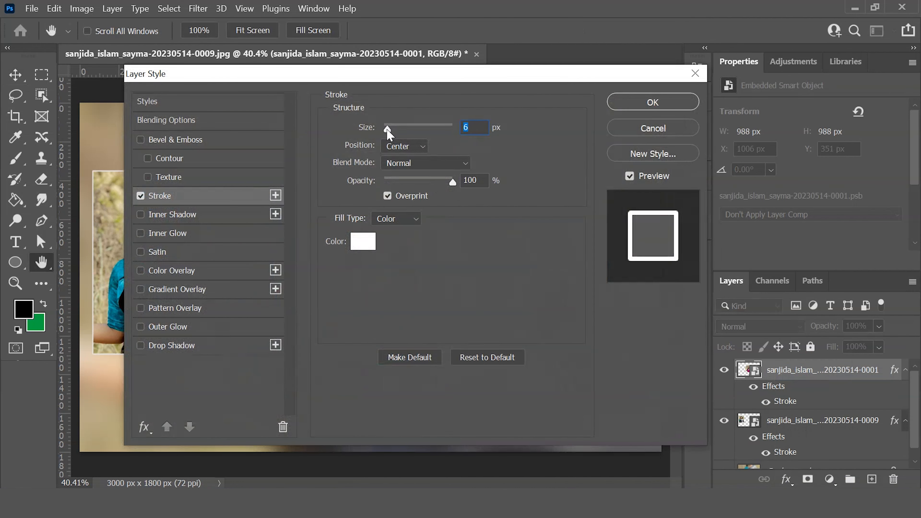
drag(387, 129, 391, 130)
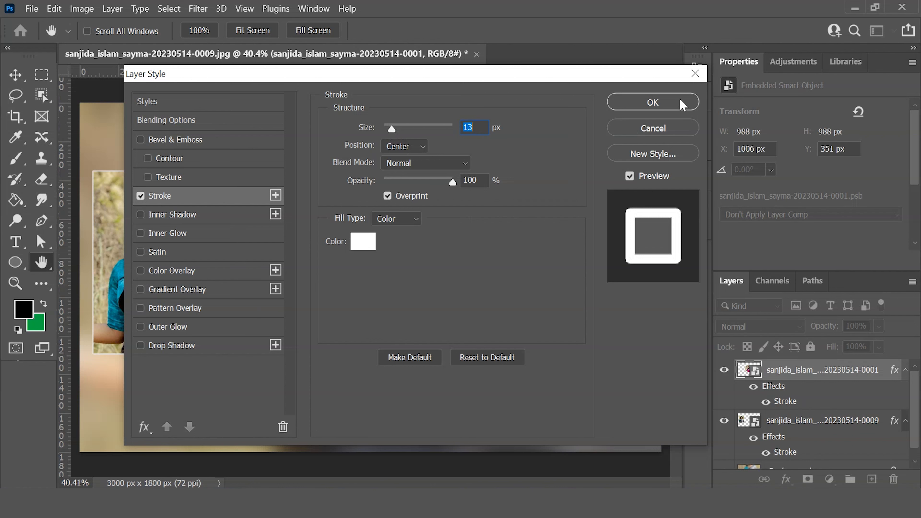
click(652, 102)
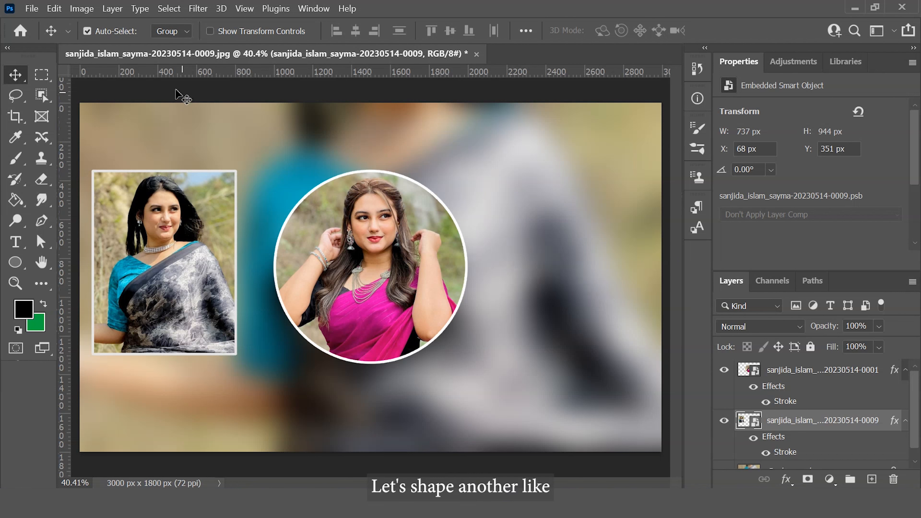
click(32, 9)
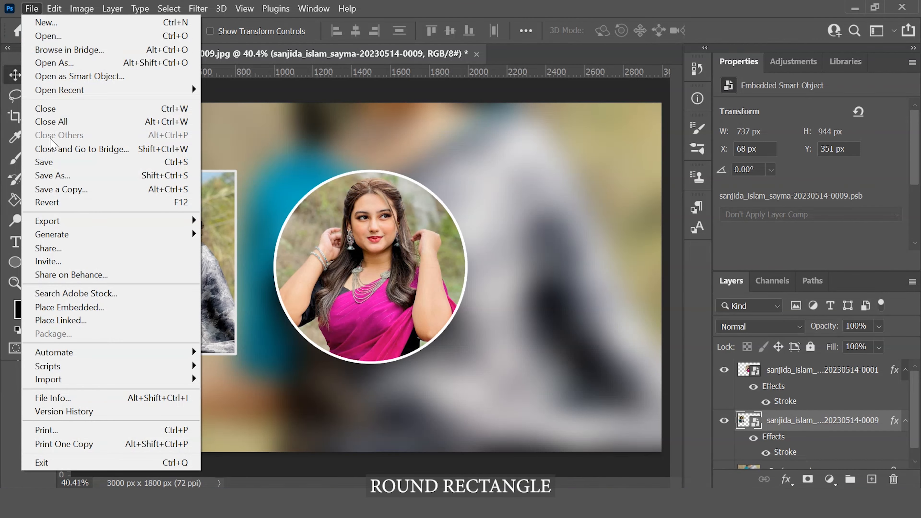
click(135, 308)
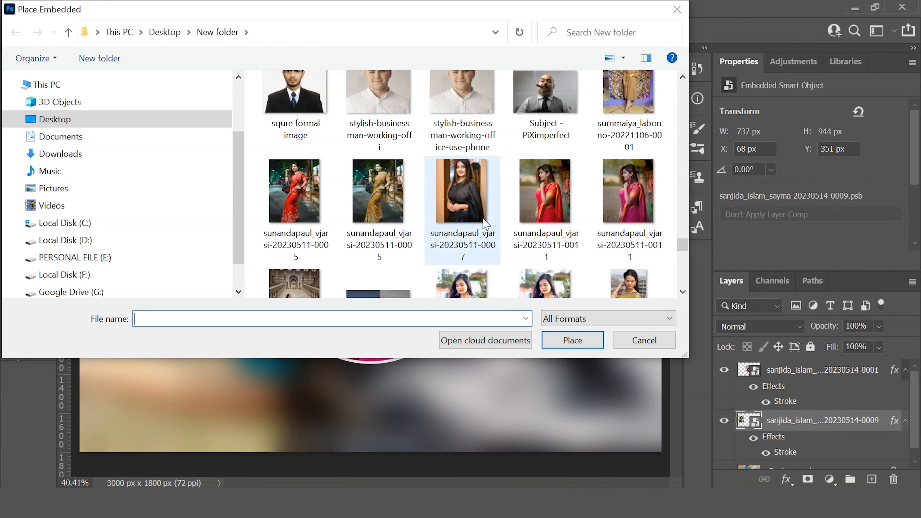
click(486, 223)
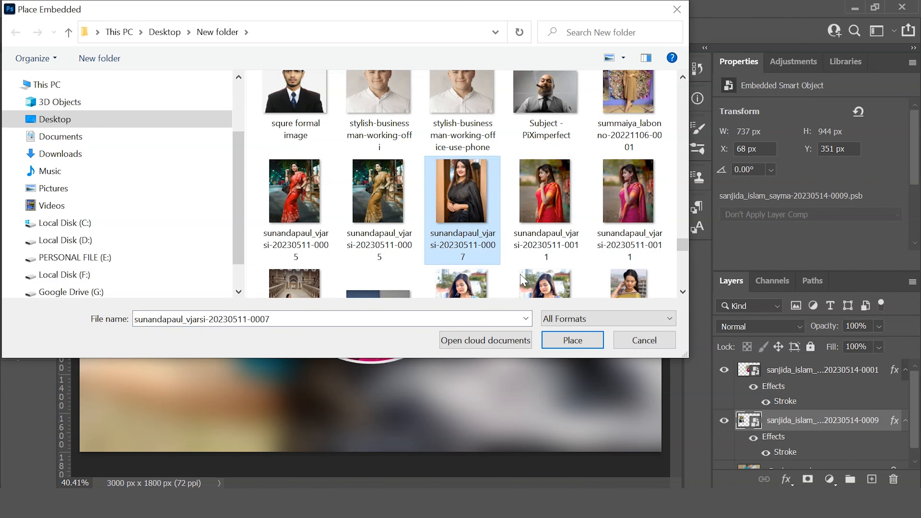
click(577, 341)
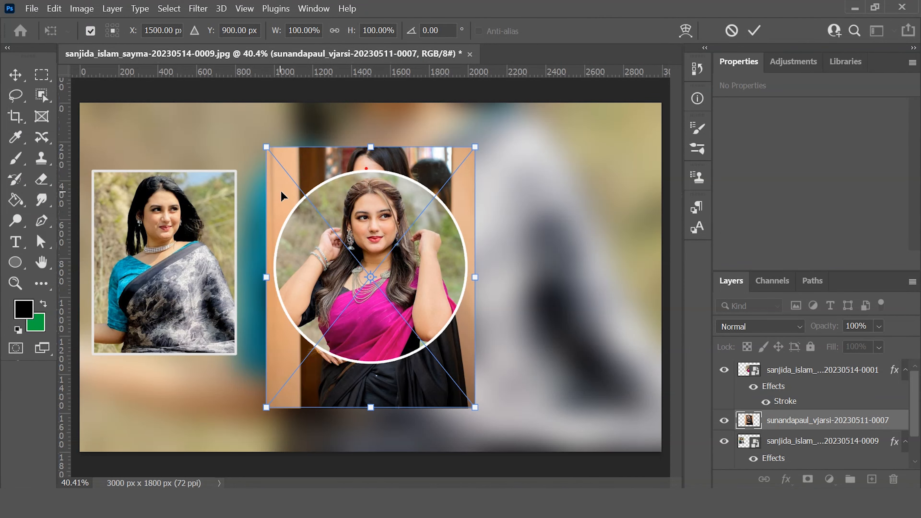
drag(282, 193, 470, 185)
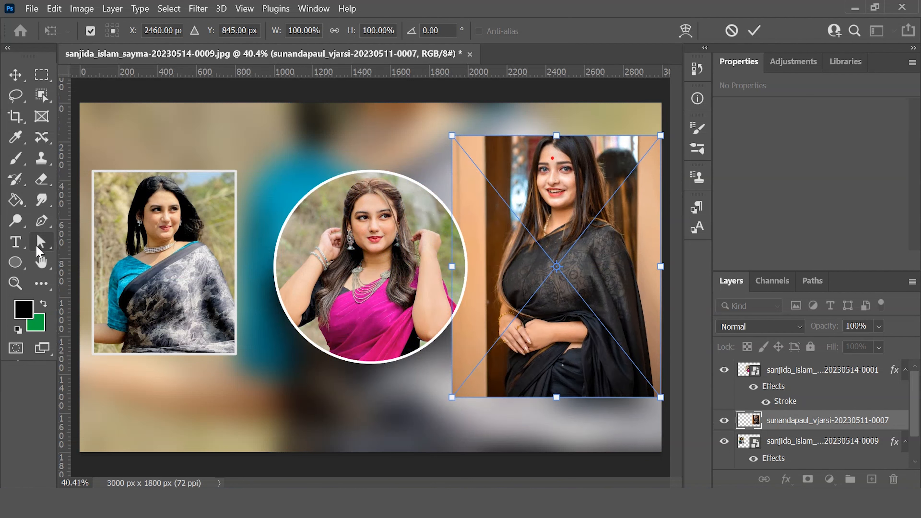
Draw a rectangular path about 875 by 1010 px over the woman in the black saree photo and round its corners.
click(14, 261)
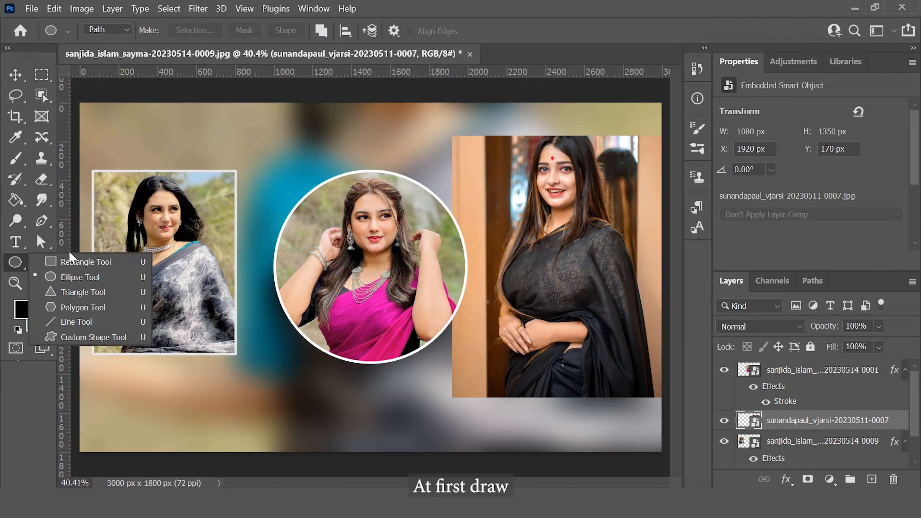
click(101, 260)
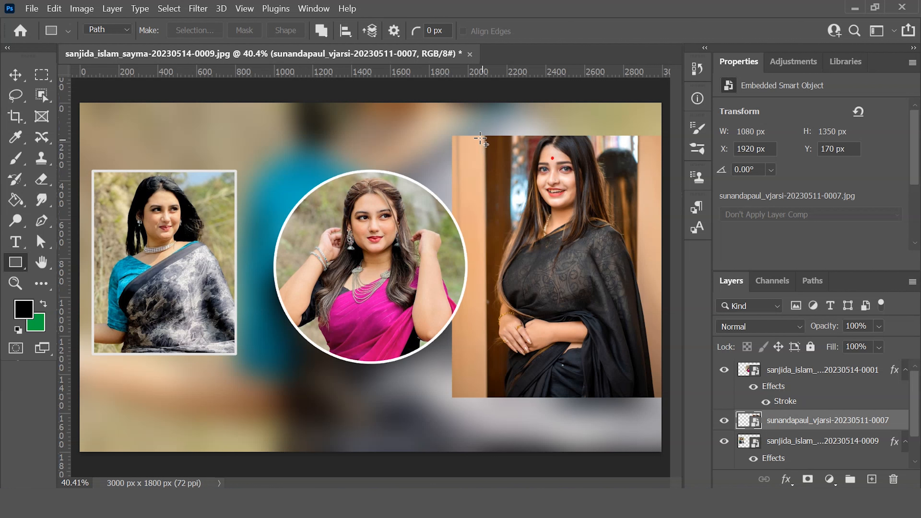
drag(481, 139, 650, 330)
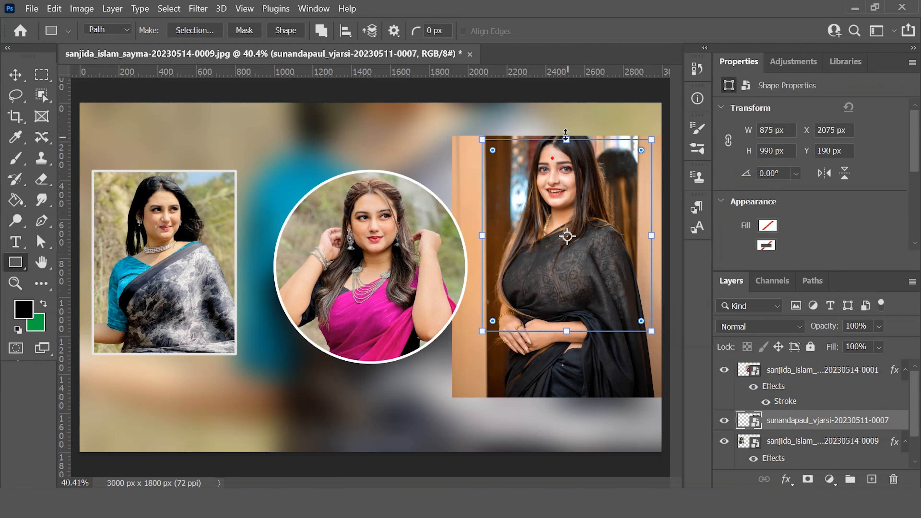
drag(565, 136, 565, 132)
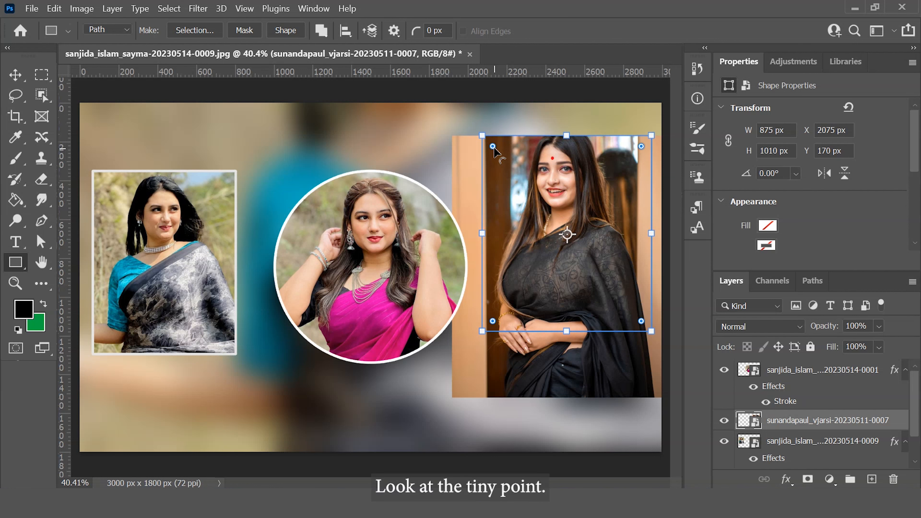
drag(493, 147, 499, 153)
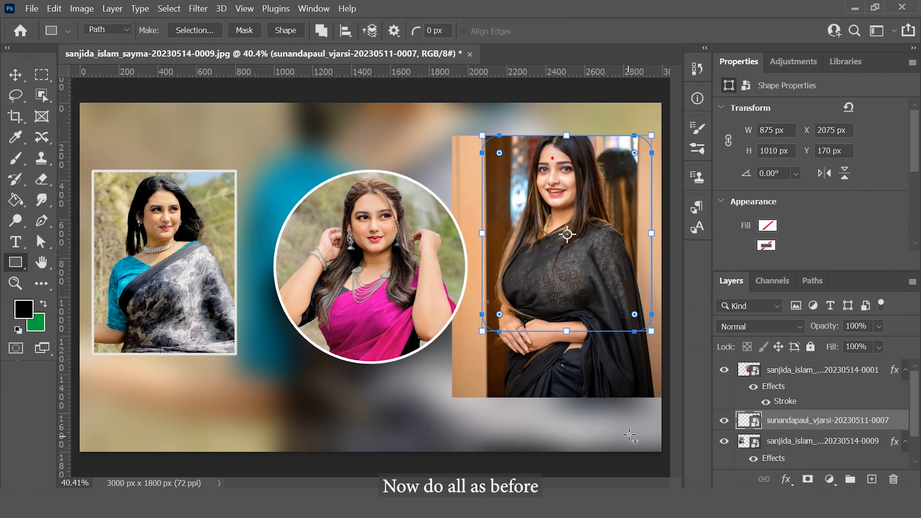
Crop the black saree photo to the rounded rectangle path with a vector mask and convert the layer to a smart object.
click(808, 480)
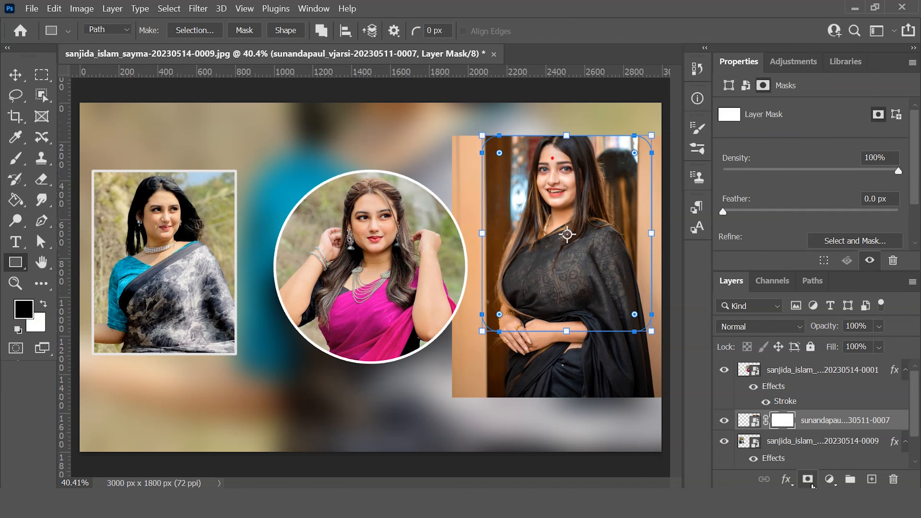
click(808, 480)
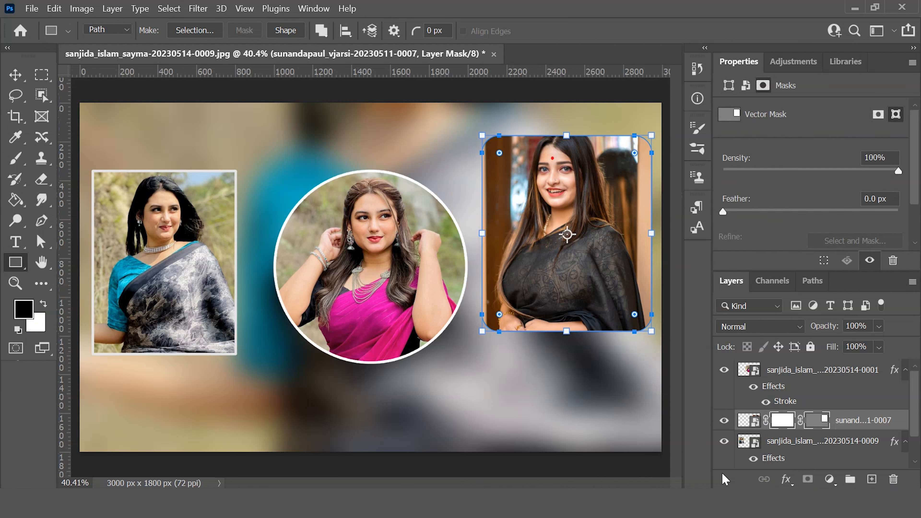
right_click(858, 419)
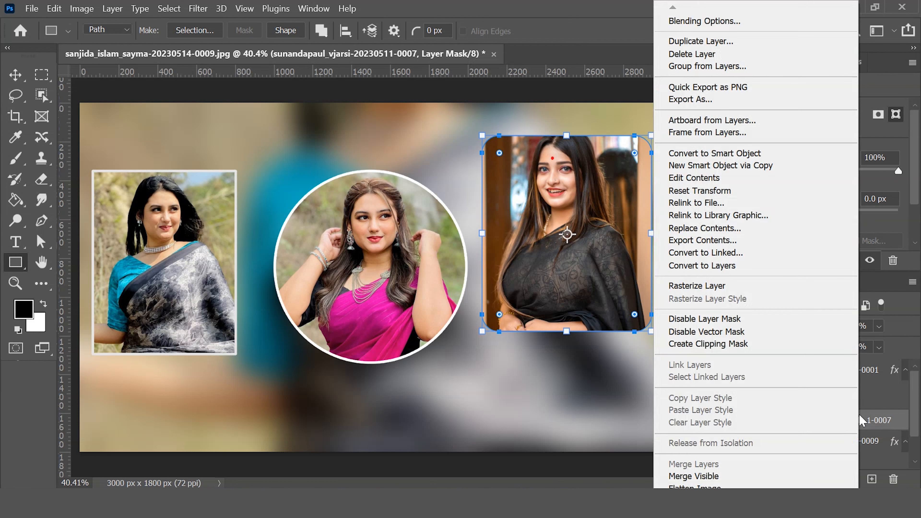
click(782, 155)
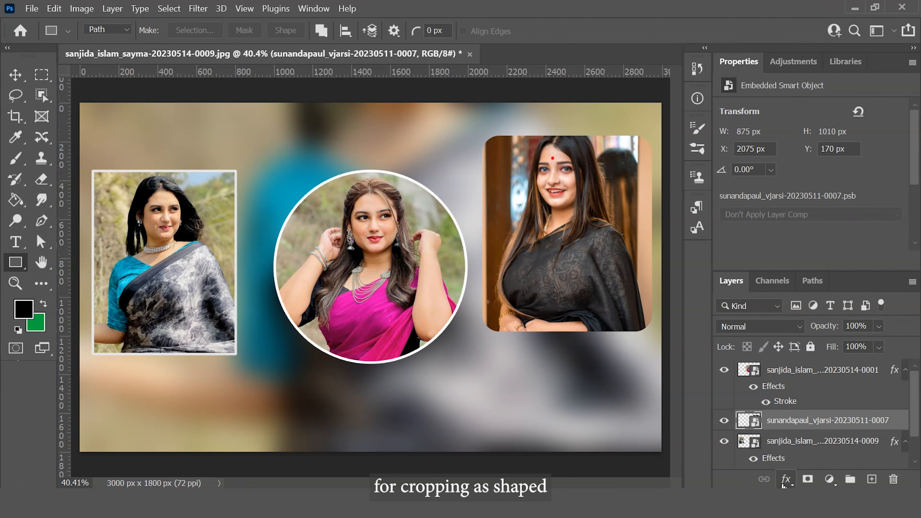
Add a 13 px light grey centred stroke to the rounded rectangle photo layer.
click(791, 481)
click(801, 375)
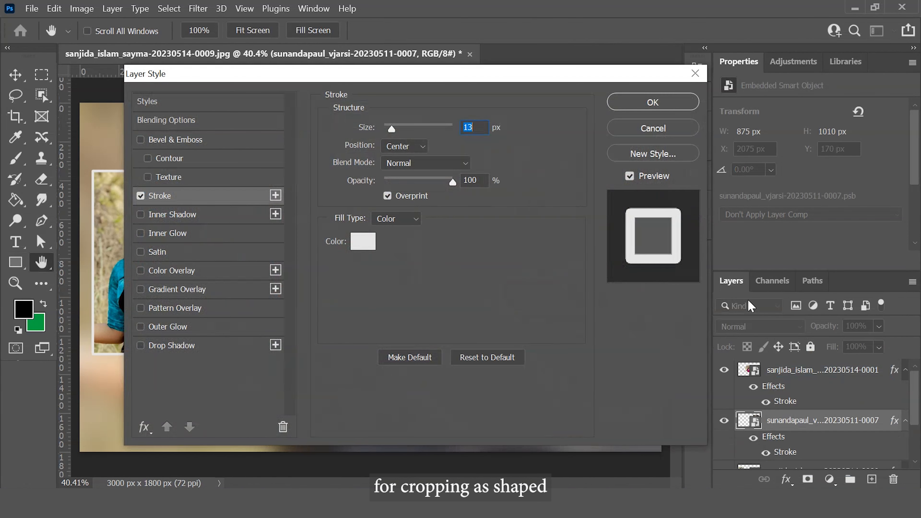
click(653, 102)
key(u)
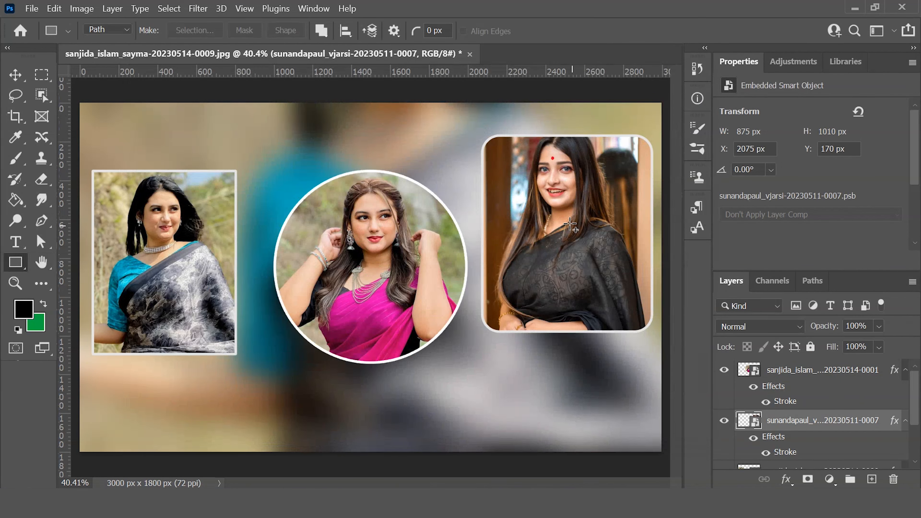